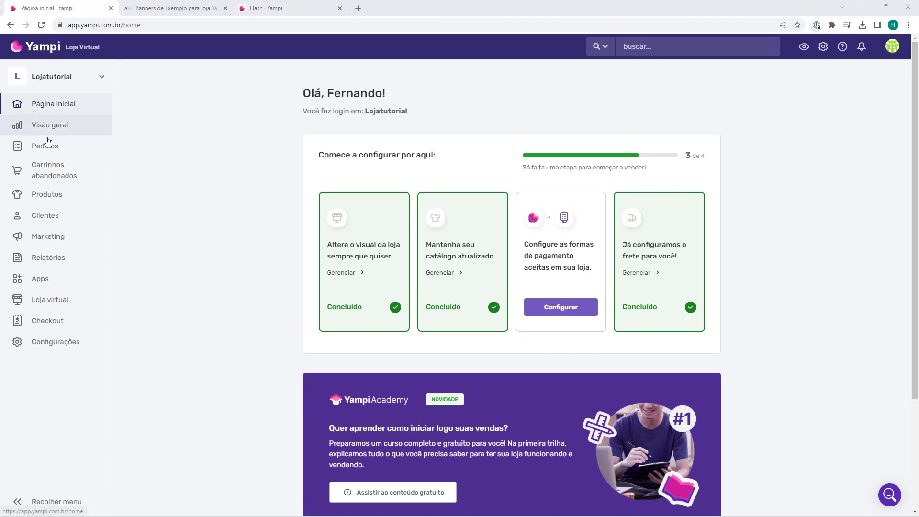
Open the store's banner management page in the Marketing area.
{"action": "mouse_move", "coordinate": [42, 244]}
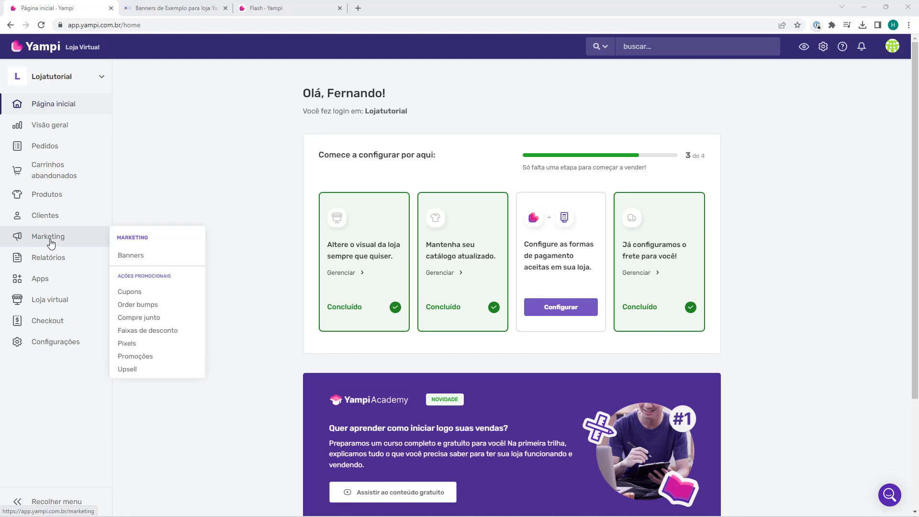
{"action": "left_click", "coordinate": [51, 244]}
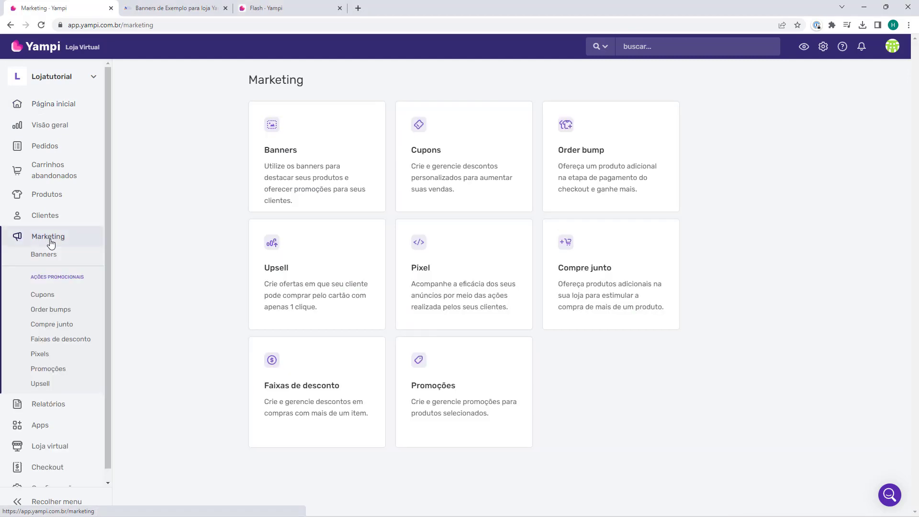
{"action": "left_click", "coordinate": [301, 153]}
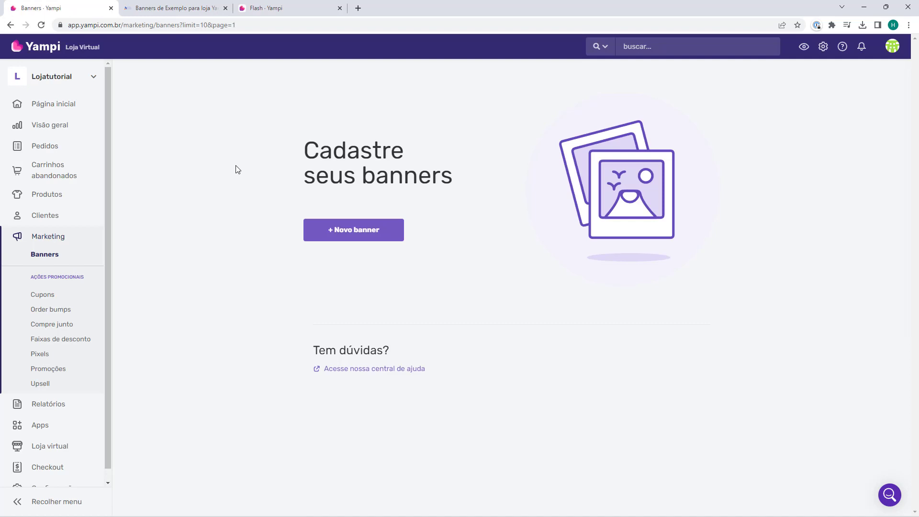
Check the recommended image sizes of the Banner principal and 3 Banners sections in the open Flash theme editor, and close that editor.
{"action": "left_click", "coordinate": [270, 9]}
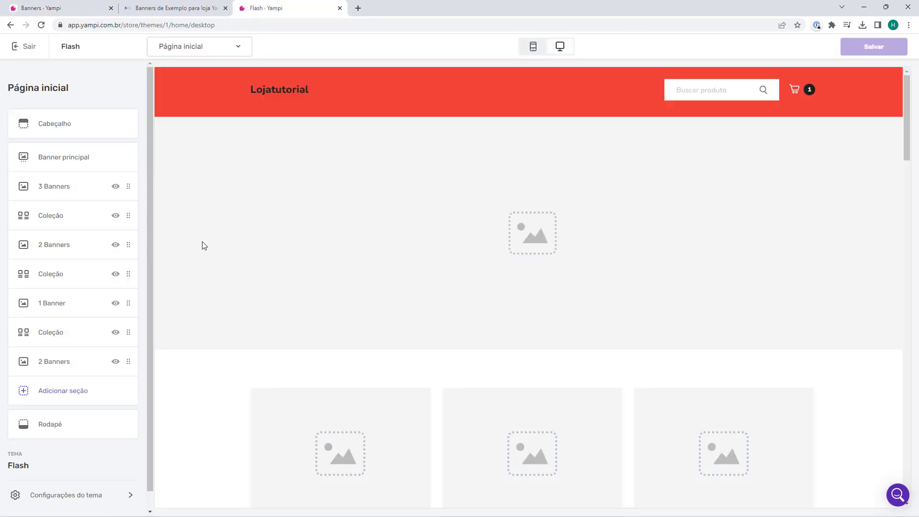
{"action": "scroll", "coordinate": [205, 236], "scroll_direction": "down", "scroll_amount": 2}
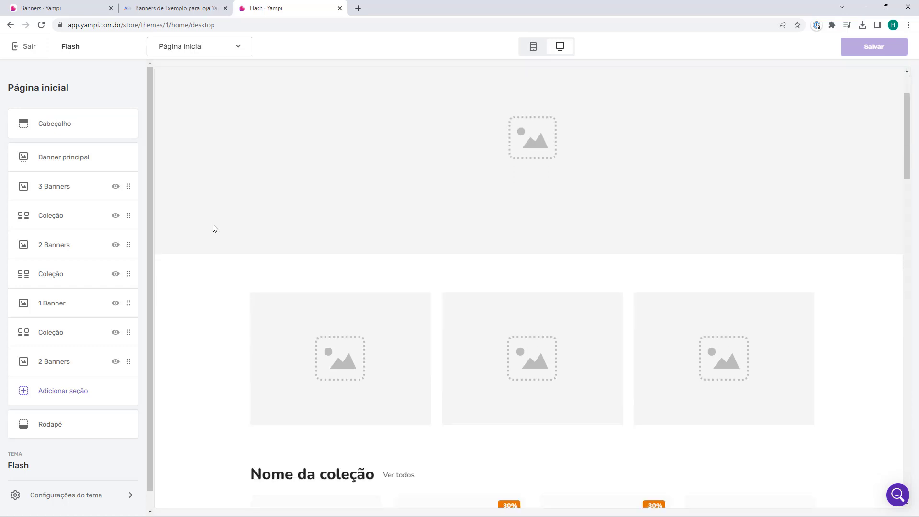
{"action": "scroll", "coordinate": [253, 238], "scroll_direction": "down", "scroll_amount": 3}
{"action": "scroll", "coordinate": [243, 234], "scroll_direction": "up", "scroll_amount": 5}
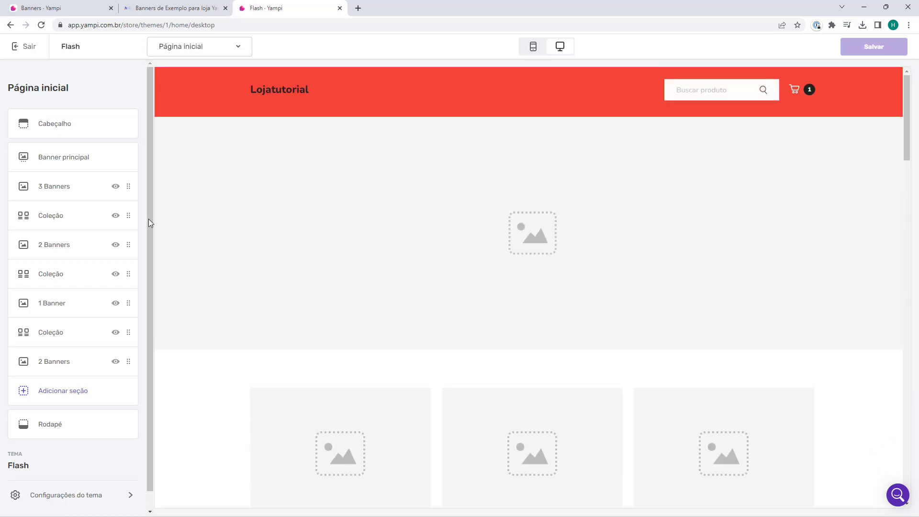
{"action": "left_click", "coordinate": [69, 164]}
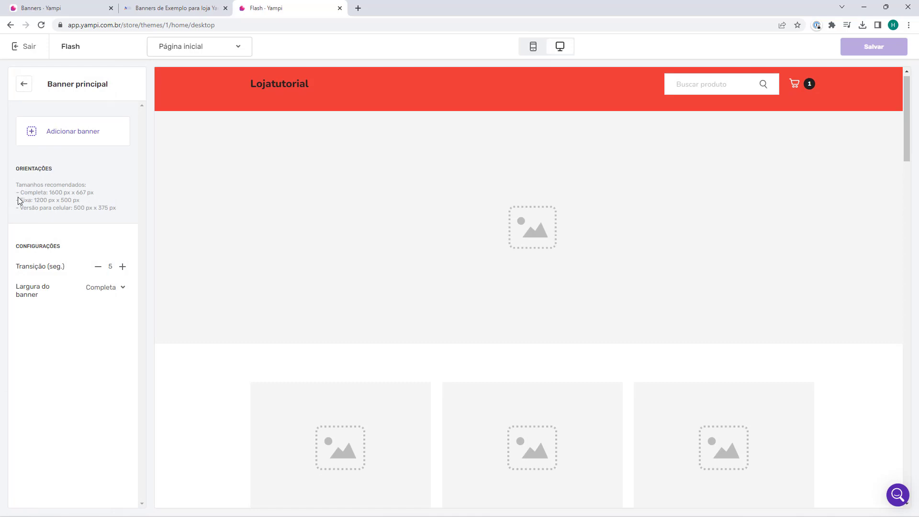
{"action": "left_click", "coordinate": [27, 86]}
{"action": "left_click", "coordinate": [49, 187]}
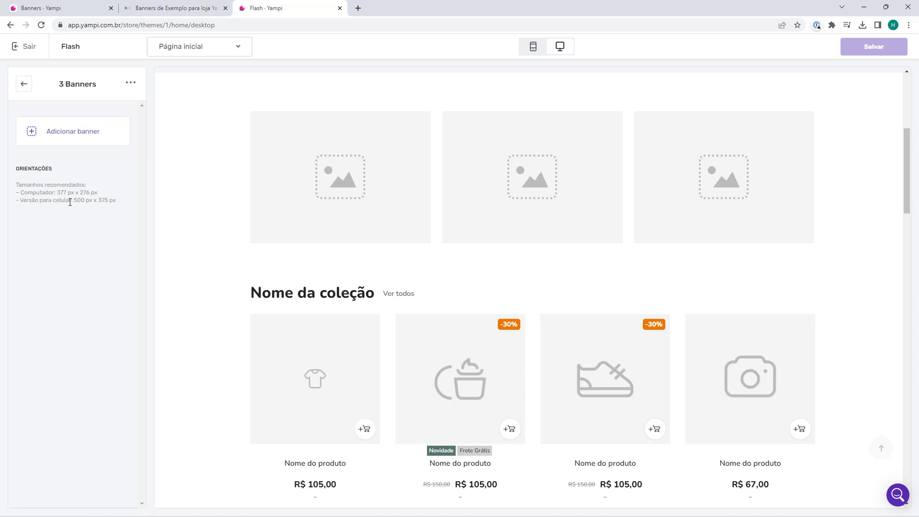
{"action": "key", "text": "ctrl+w"}
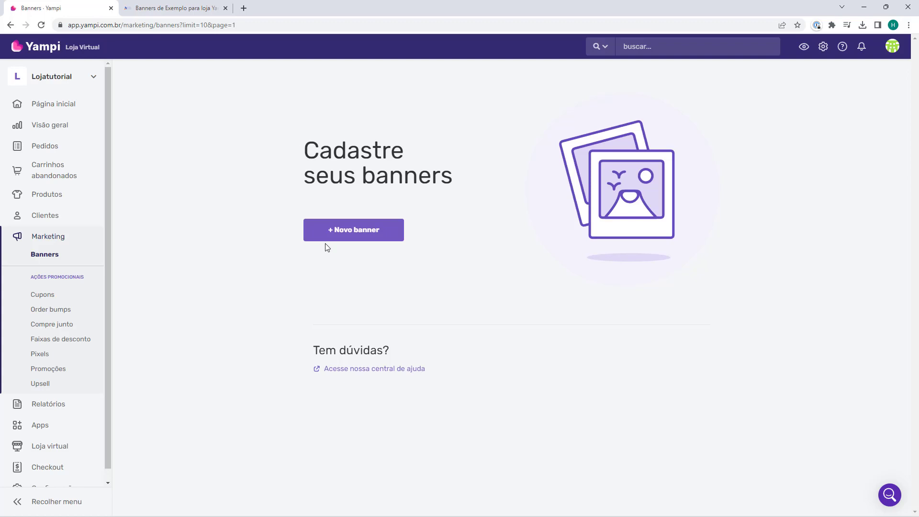
Start a new banner and name it "Banner Grande", leaving the destination link empty.
{"action": "left_click", "coordinate": [347, 237]}
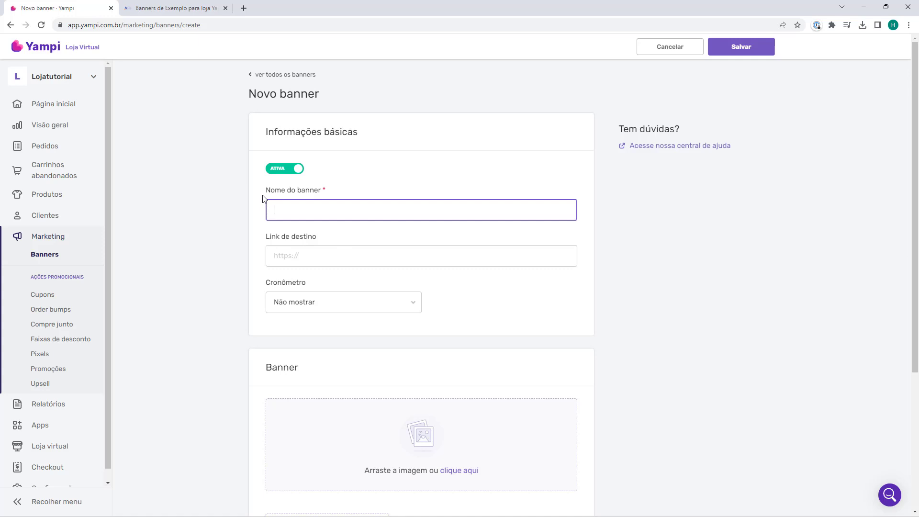
{"action": "left_click_drag", "start_coordinate": [264, 197], "coordinate": [292, 204]}
{"action": "left_click", "coordinate": [306, 210]}
{"action": "type", "text": "Banner Grande"}
{"action": "left_click", "coordinate": [297, 256]}
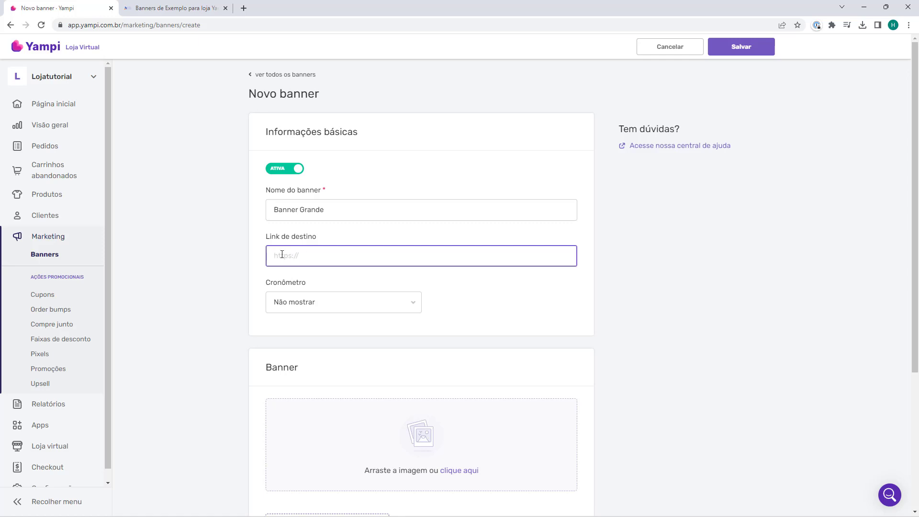
Try the Mostrar option for the banner's Cronômetro and set it back to Não mostrar.
{"action": "left_click", "coordinate": [277, 302]}
{"action": "left_click", "coordinate": [281, 347]}
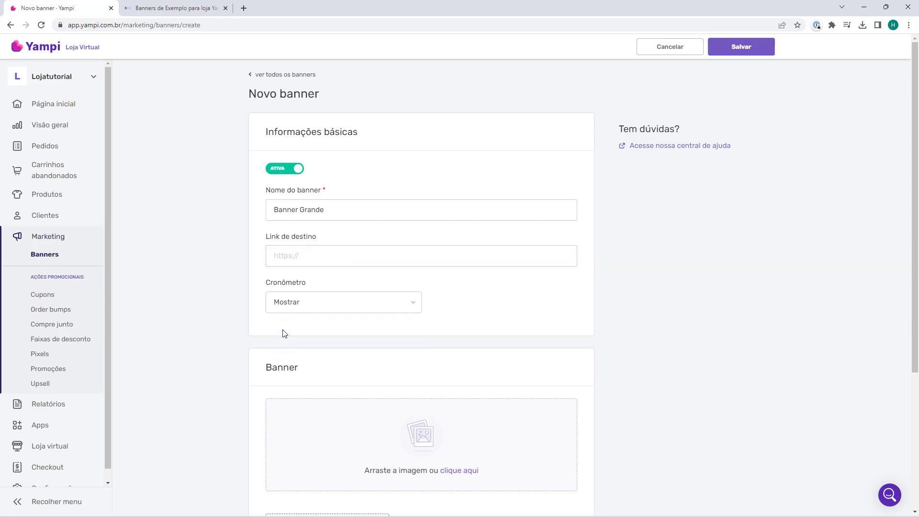
{"action": "scroll", "coordinate": [256, 239], "scroll_direction": "down", "scroll_amount": 1}
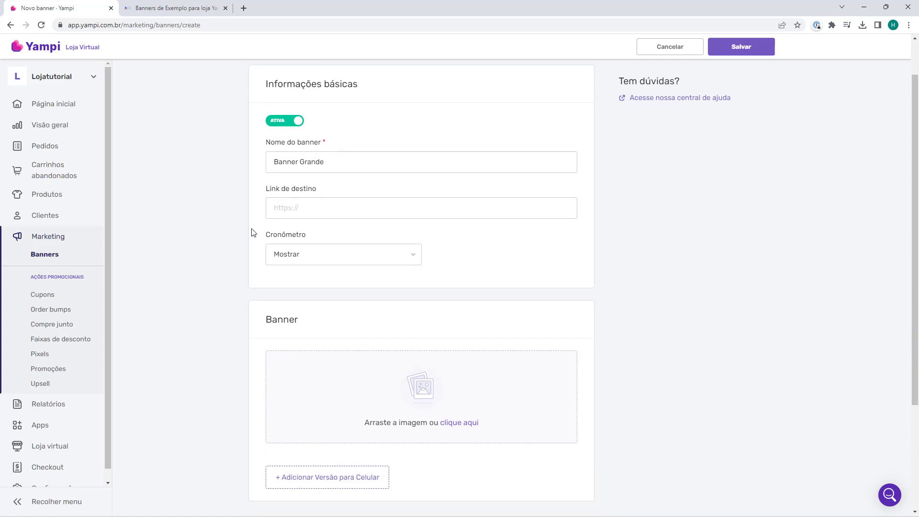
{"action": "left_click", "coordinate": [306, 262]}
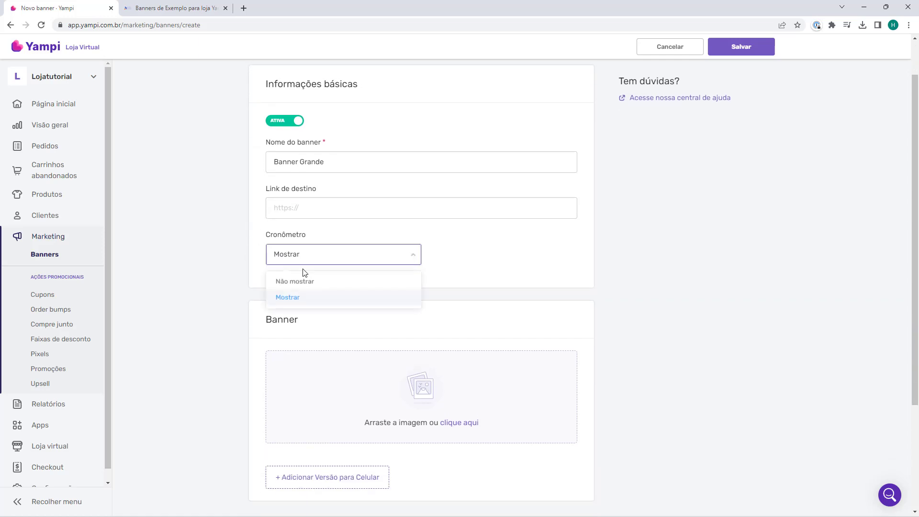
{"action": "left_click", "coordinate": [297, 283]}
Download the example banners zip from the host2b support page and view the banners-yampi folder inside banner-yampi.zip.
{"action": "scroll", "coordinate": [231, 256], "scroll_direction": "down", "scroll_amount": 2}
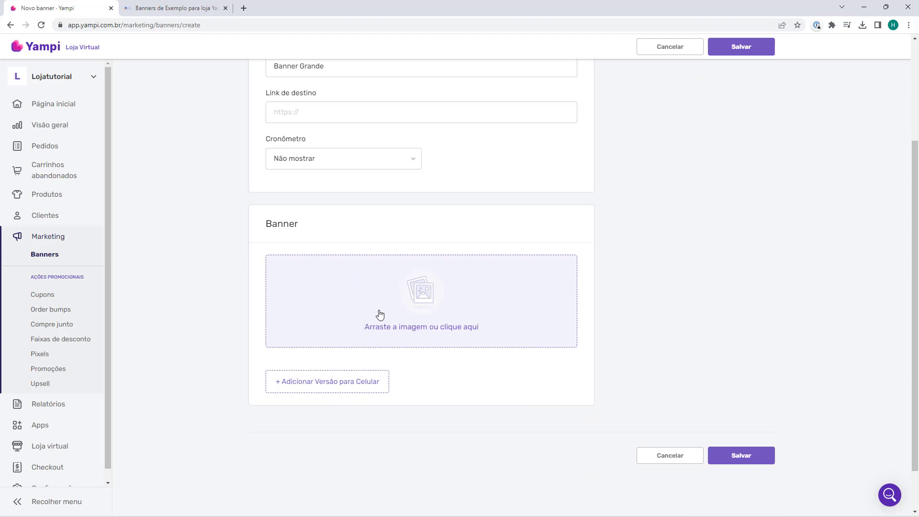
{"action": "key", "text": "ctrl+Tab"}
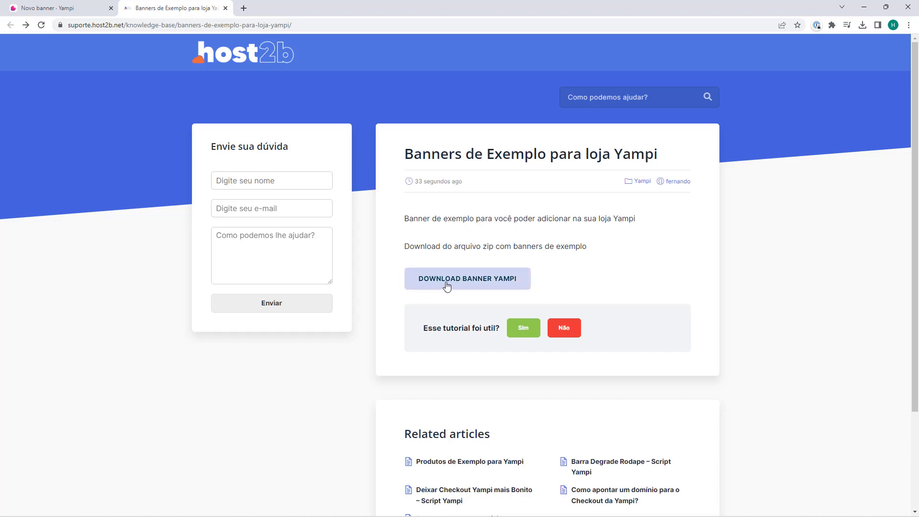
{"action": "left_click", "coordinate": [462, 285]}
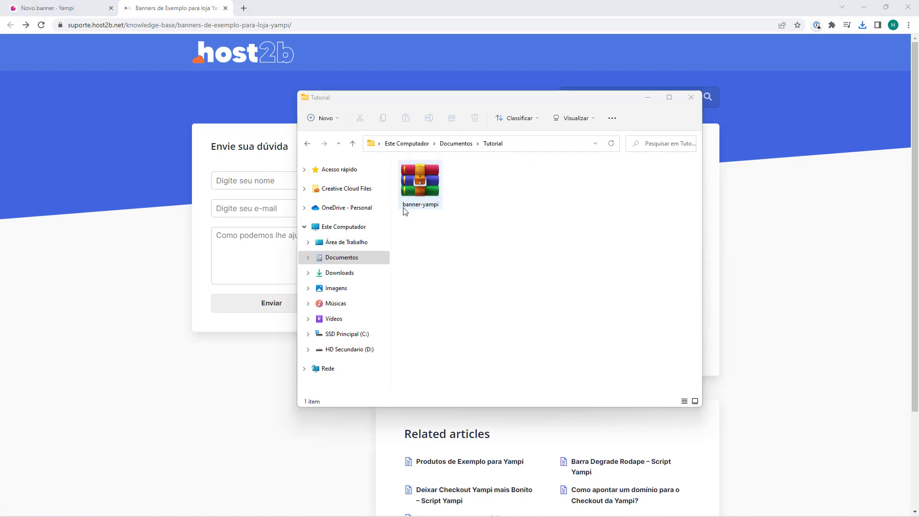
{"action": "double_click", "coordinate": [421, 180]}
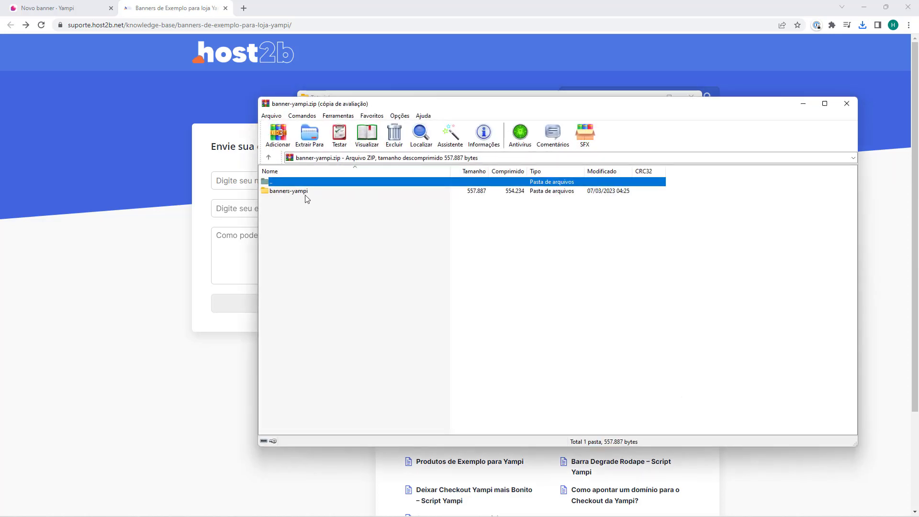
{"action": "double_click", "coordinate": [306, 193]}
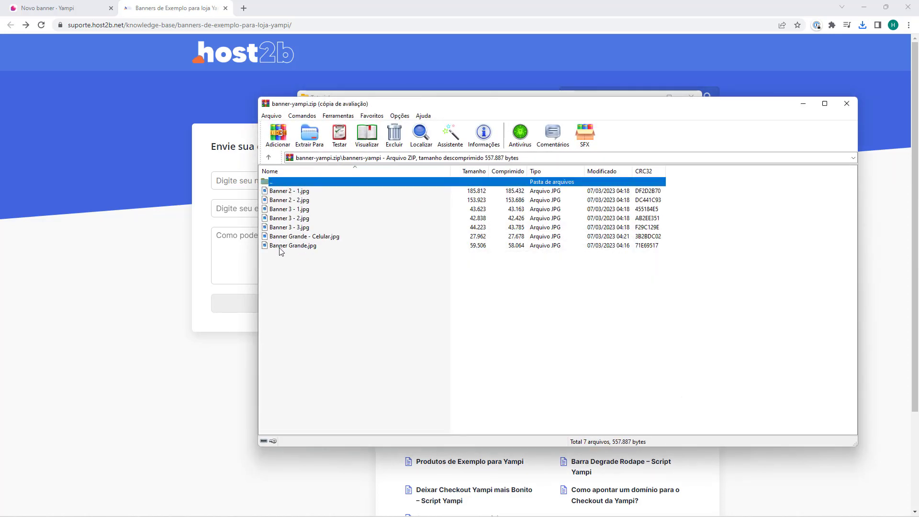
{"action": "key", "text": "alt+F4"}
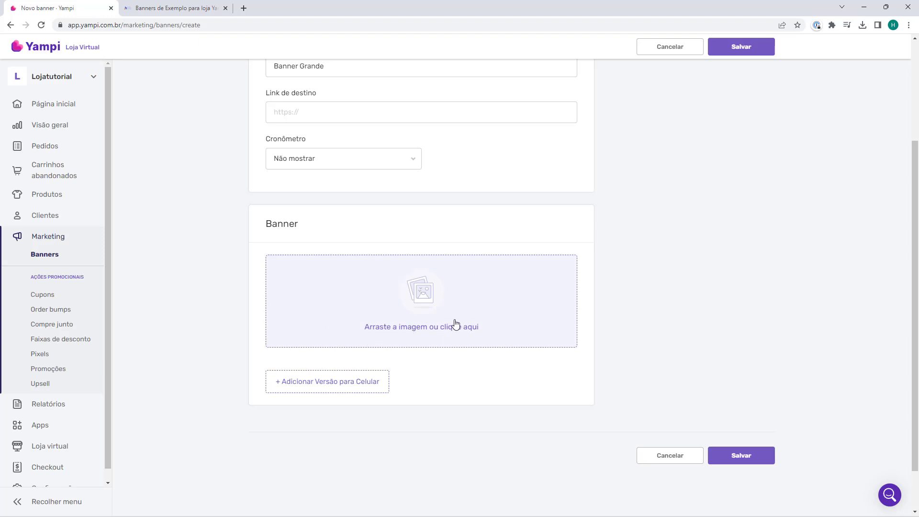
Upload the "Banner Grande" picture from the Tutorial folder as the banner's main image.
{"action": "left_click", "coordinate": [367, 325]}
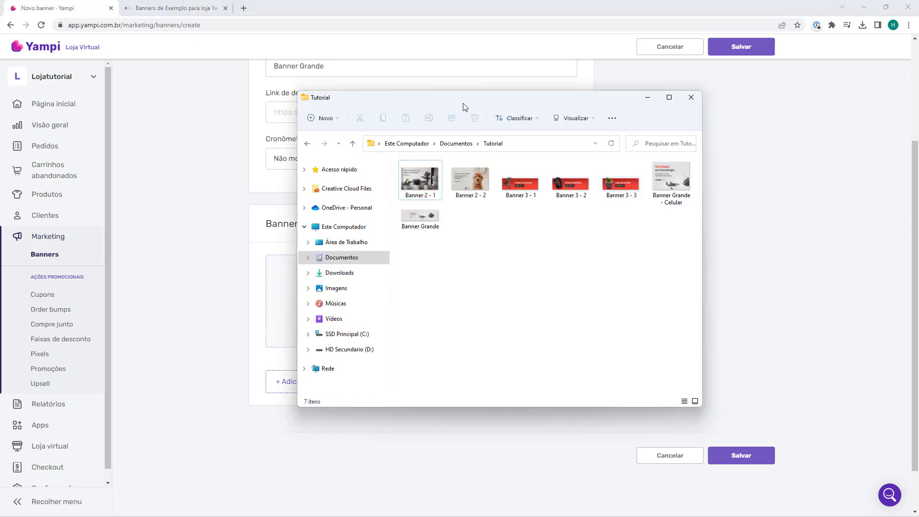
{"action": "left_click_drag", "start_coordinate": [464, 106], "coordinate": [658, 115]}
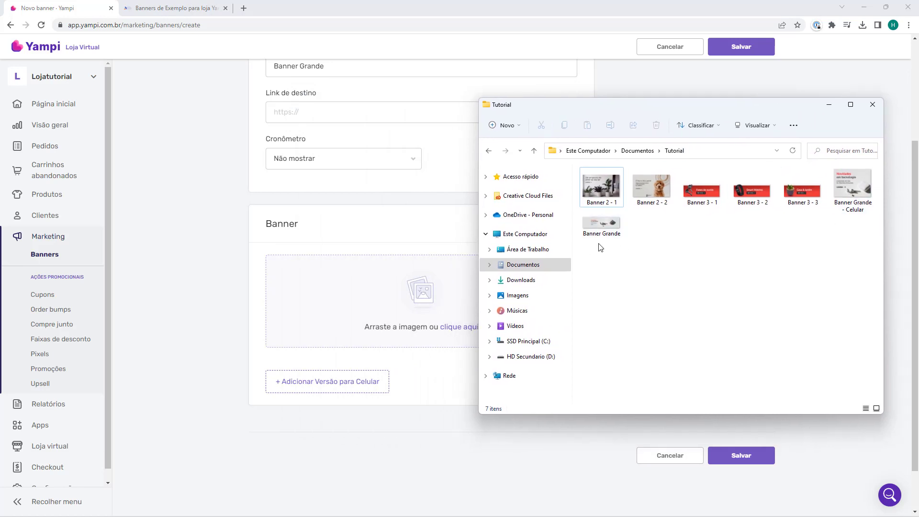
{"action": "left_click_drag", "start_coordinate": [598, 230], "coordinate": [375, 297]}
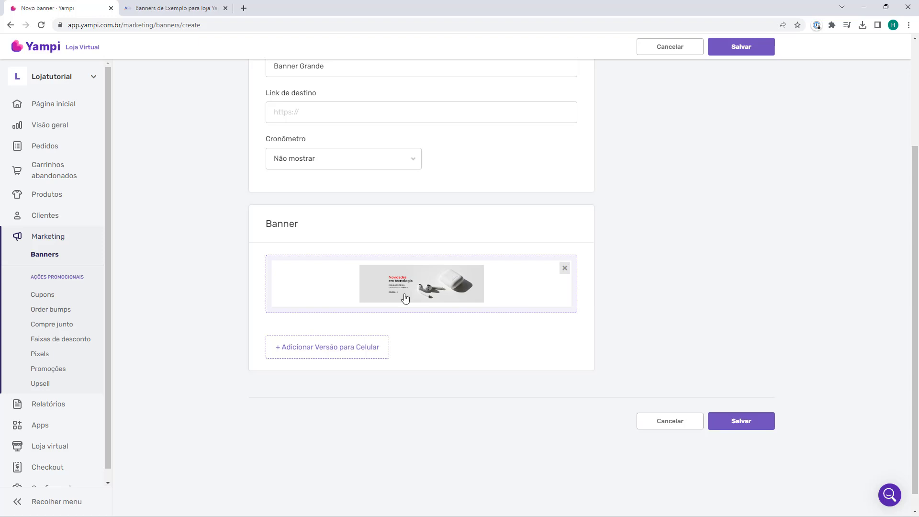
Add a mobile version to the banner using the "Banner Grande - Celular" picture from the Tutorial folder.
{"action": "left_click", "coordinate": [317, 357]}
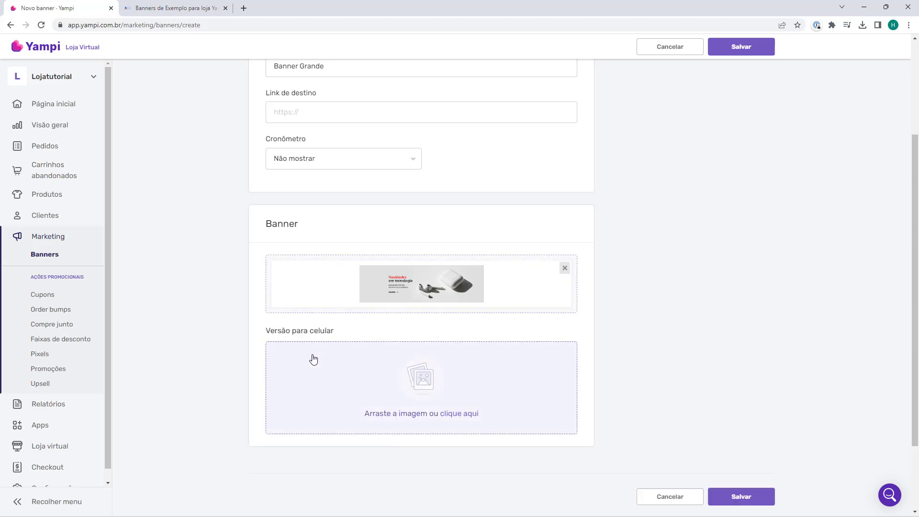
{"action": "left_click", "coordinate": [382, 381]}
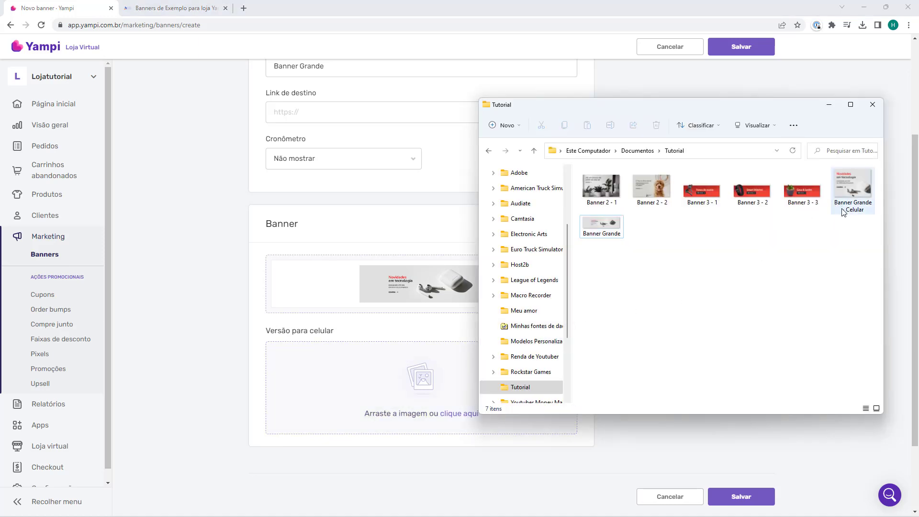
{"action": "left_click_drag", "start_coordinate": [843, 210], "coordinate": [362, 379]}
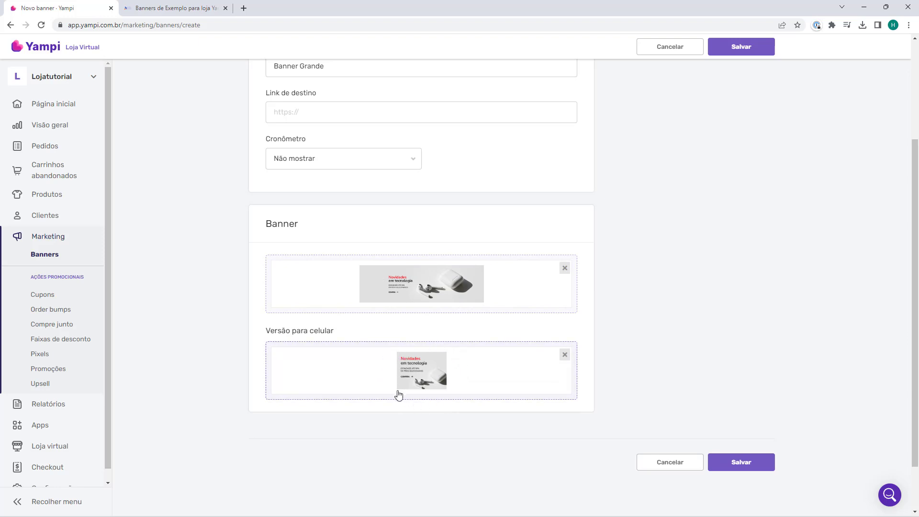
Save the Banner Grande banner, review its details and return to the list of all banners.
{"action": "scroll", "coordinate": [361, 362], "scroll_direction": "up", "scroll_amount": 3}
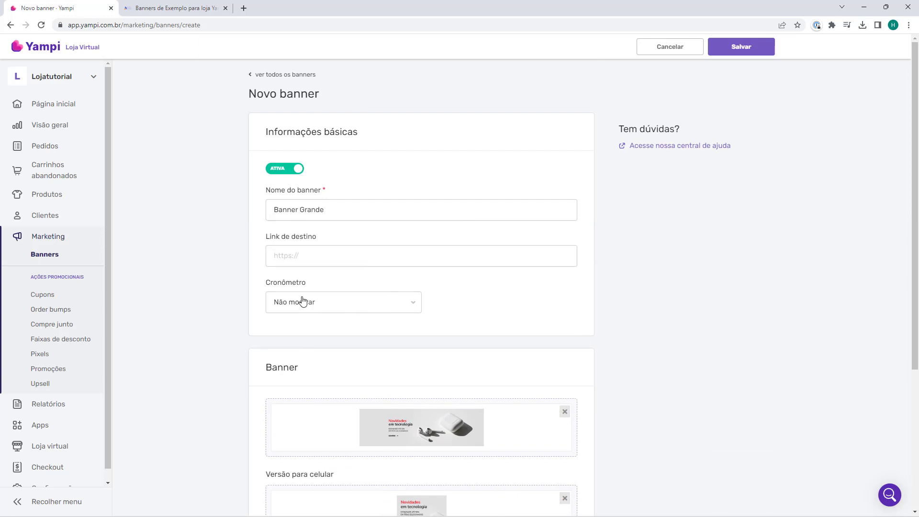
{"action": "left_click", "coordinate": [734, 46]}
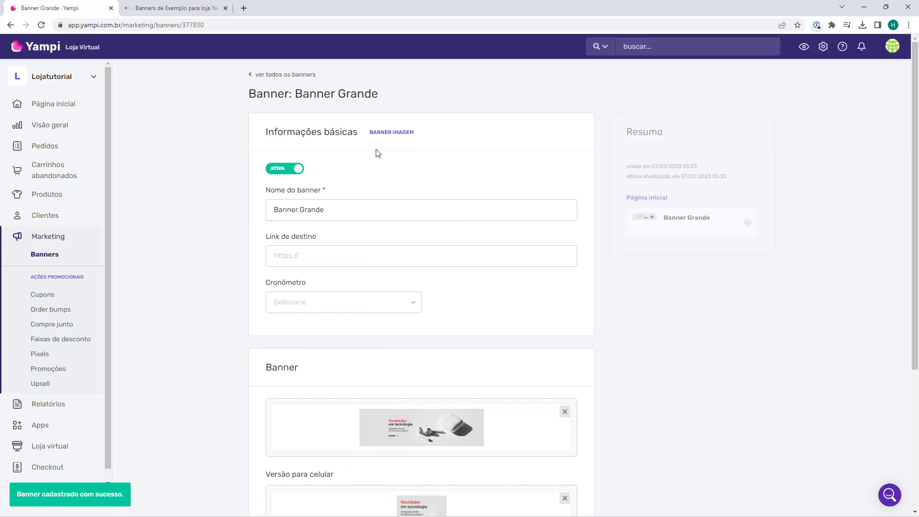
{"action": "scroll", "coordinate": [339, 149], "scroll_direction": "down", "scroll_amount": 3}
{"action": "scroll", "coordinate": [347, 185], "scroll_direction": "up", "scroll_amount": 4}
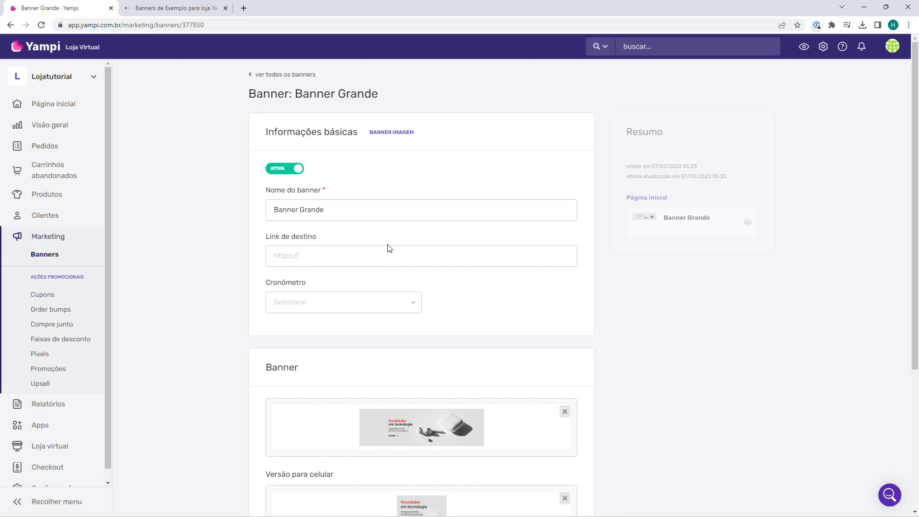
{"action": "left_click", "coordinate": [271, 75]}
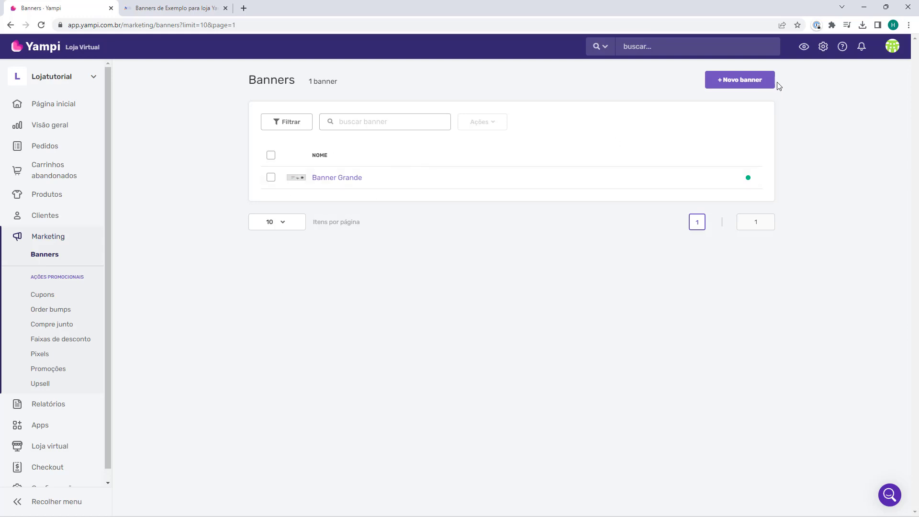
Start another new banner and name it "Banner 3 - 1".
{"action": "left_click", "coordinate": [740, 81]}
{"action": "key", "text": "alt+Tab"}
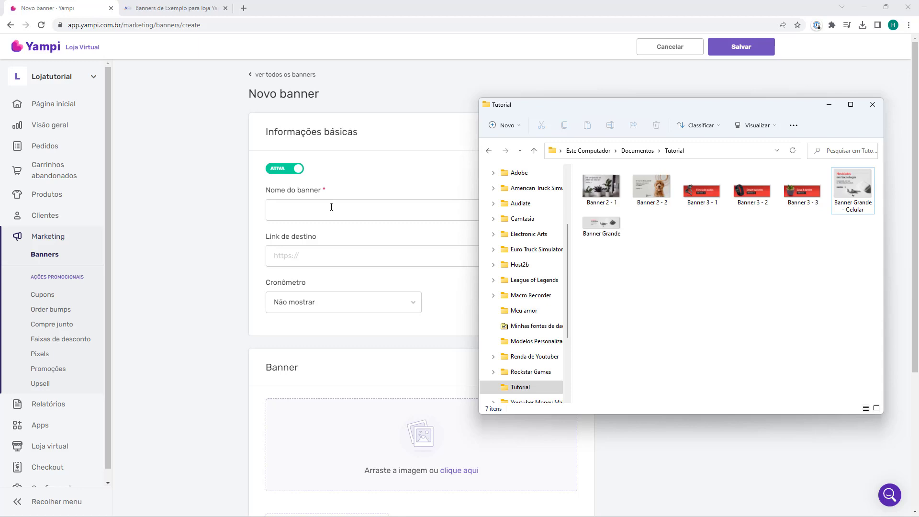
{"action": "left_click", "coordinate": [331, 207]}
{"action": "type", "text": "Banner"}
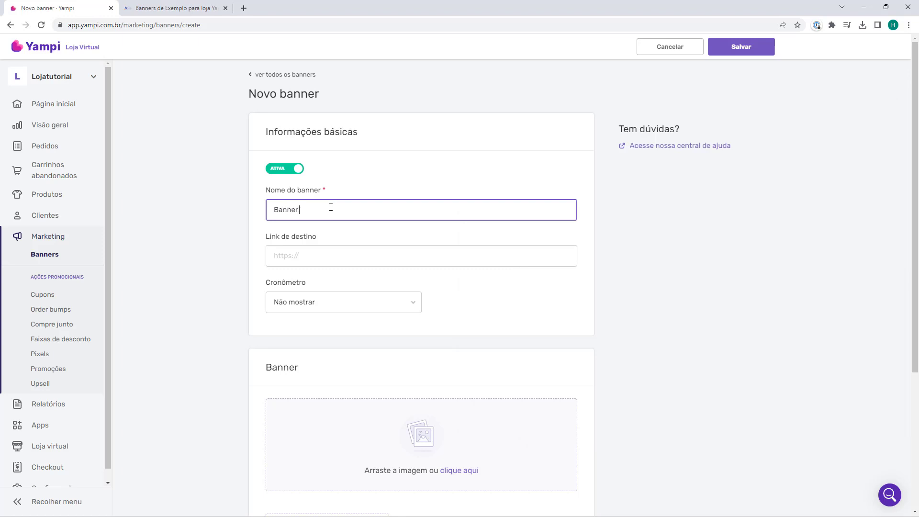
{"action": "type", "text": " 3 - 1"}
Upload the "Banner 3 - 1" picture from the Tutorial folder as the banner image and save the banner.
{"action": "scroll", "coordinate": [302, 271], "scroll_direction": "down", "scroll_amount": 2}
{"action": "key", "text": "alt+Tab"}
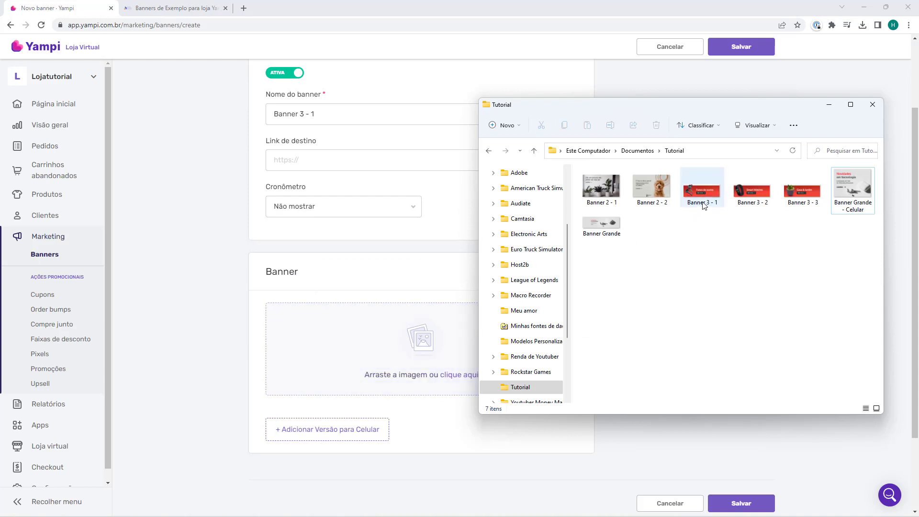
{"action": "left_click_drag", "start_coordinate": [702, 205], "coordinate": [389, 338]}
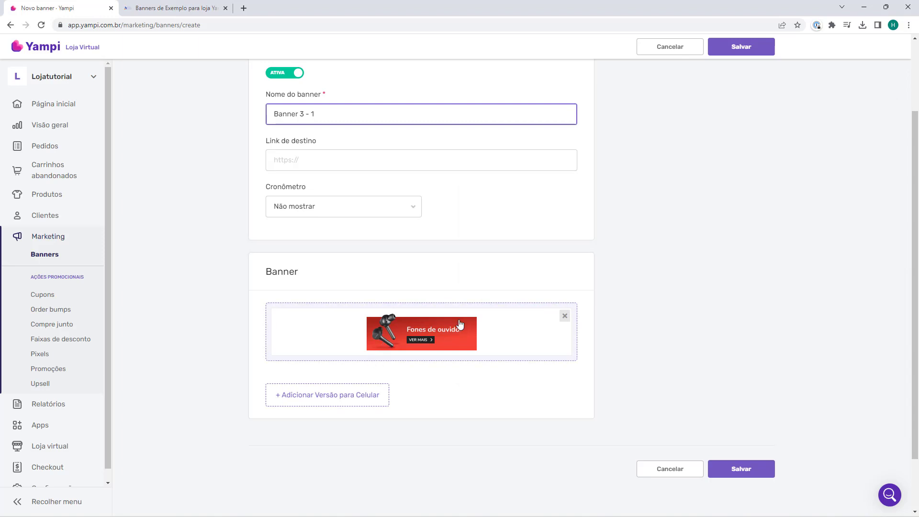
{"action": "scroll", "coordinate": [421, 335], "scroll_direction": "up", "scroll_amount": 2}
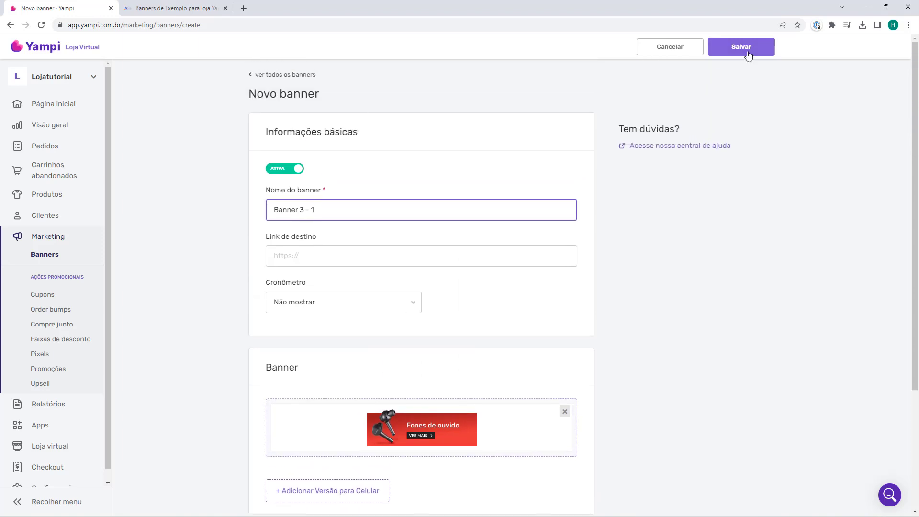
{"action": "left_click", "coordinate": [748, 53]}
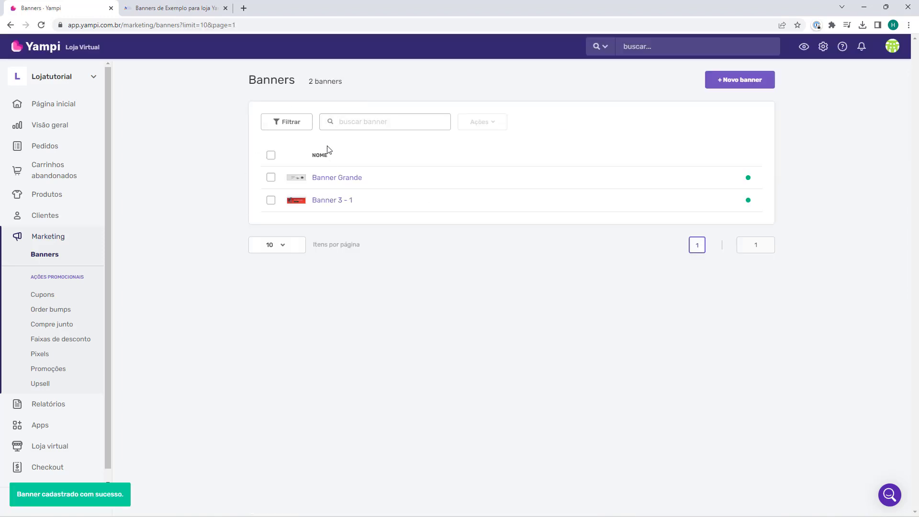